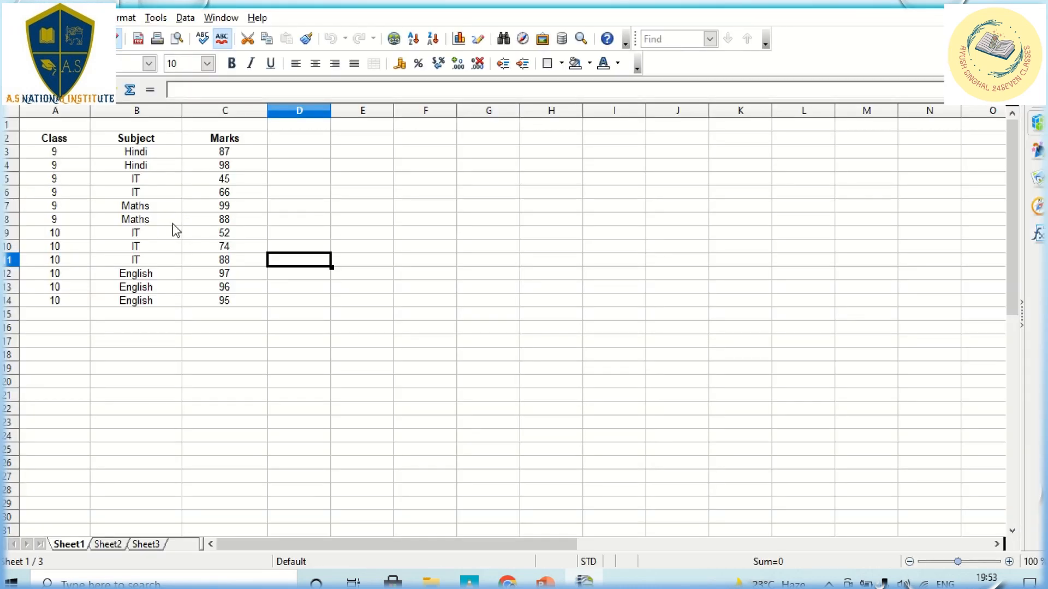
left_click(55, 315)
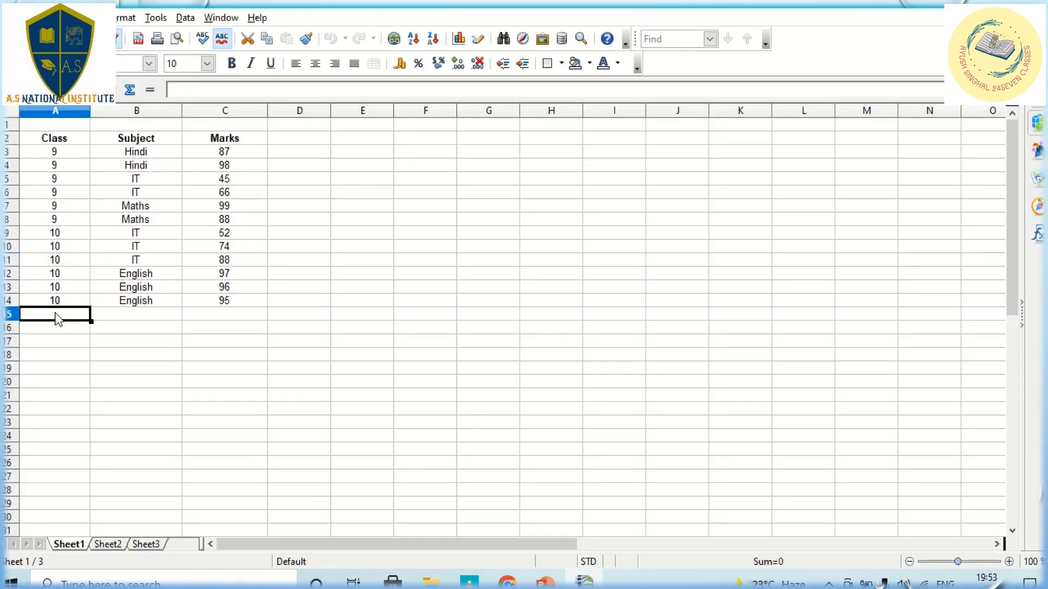
left_click(134, 317)
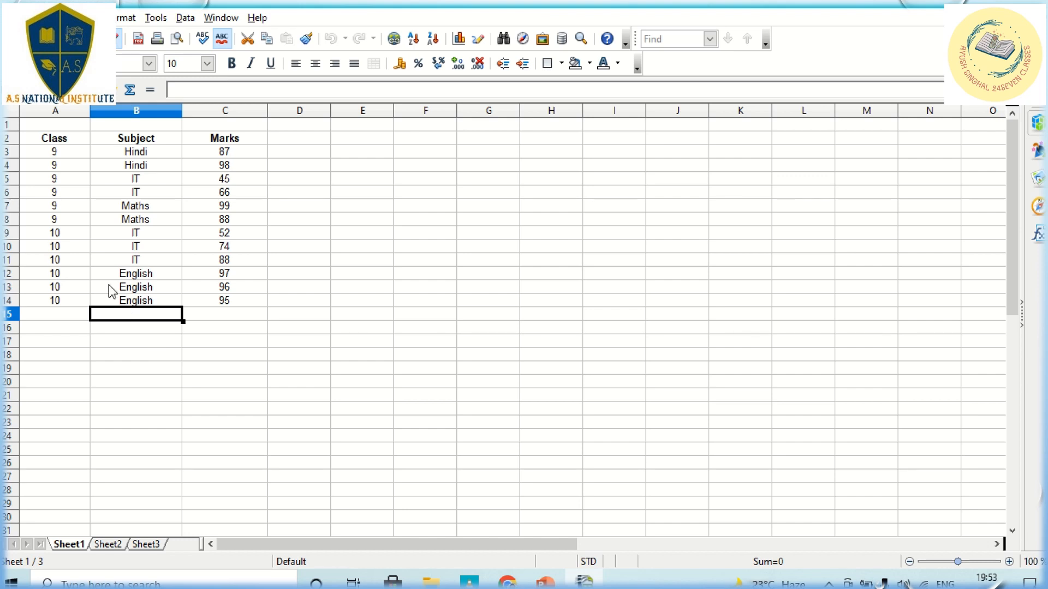
left_click(72, 318)
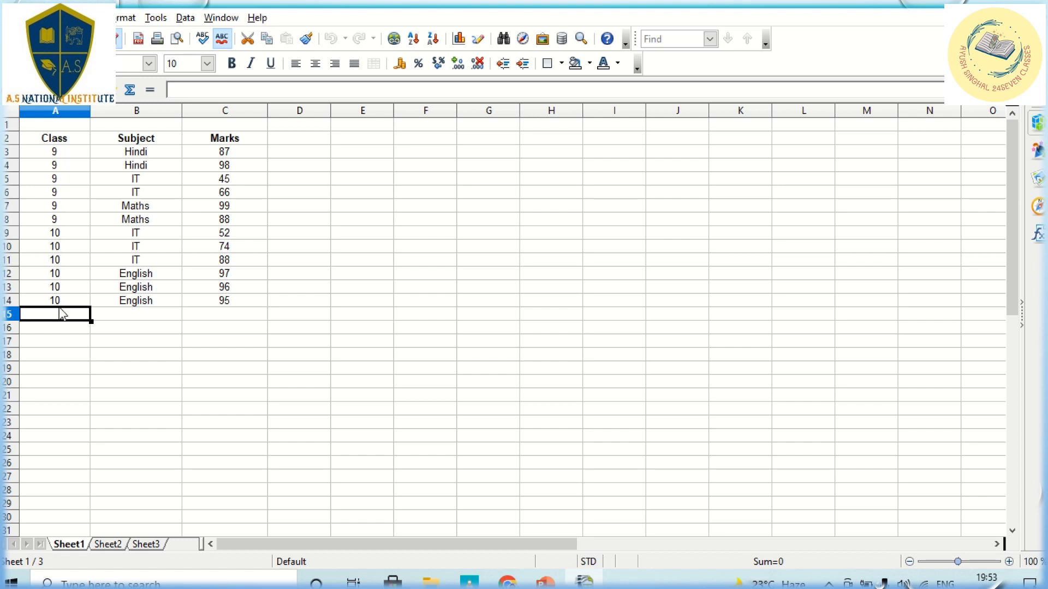
left_click(123, 313)
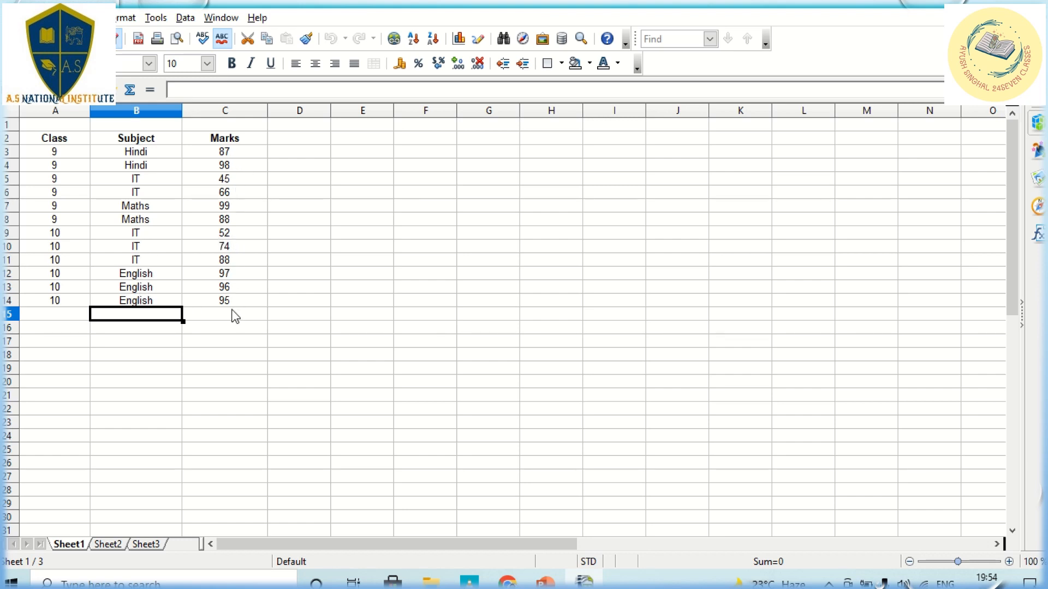
left_click(144, 155)
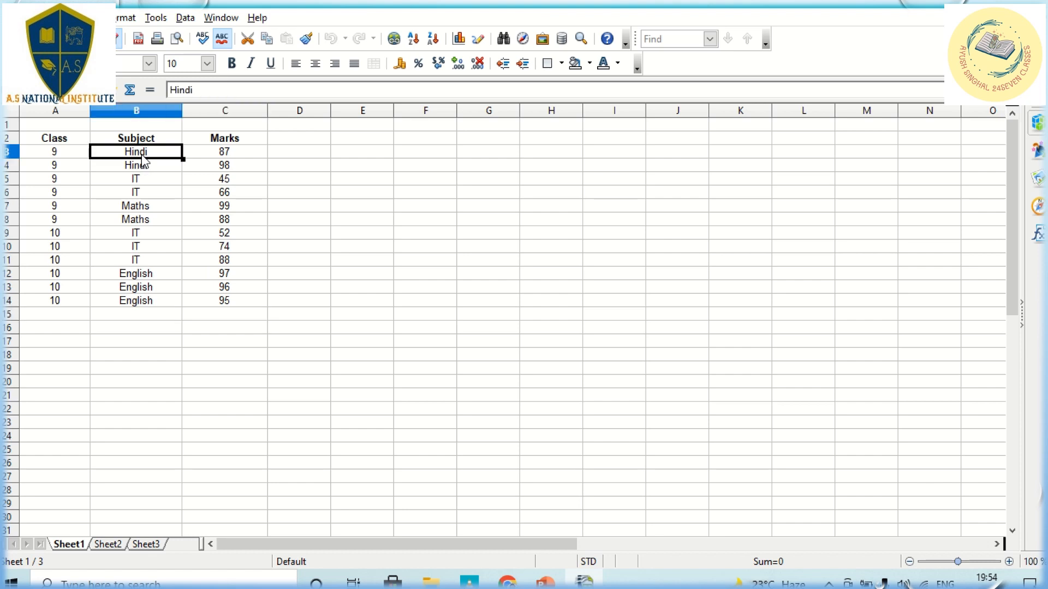
left_click(233, 143)
left_click(232, 155)
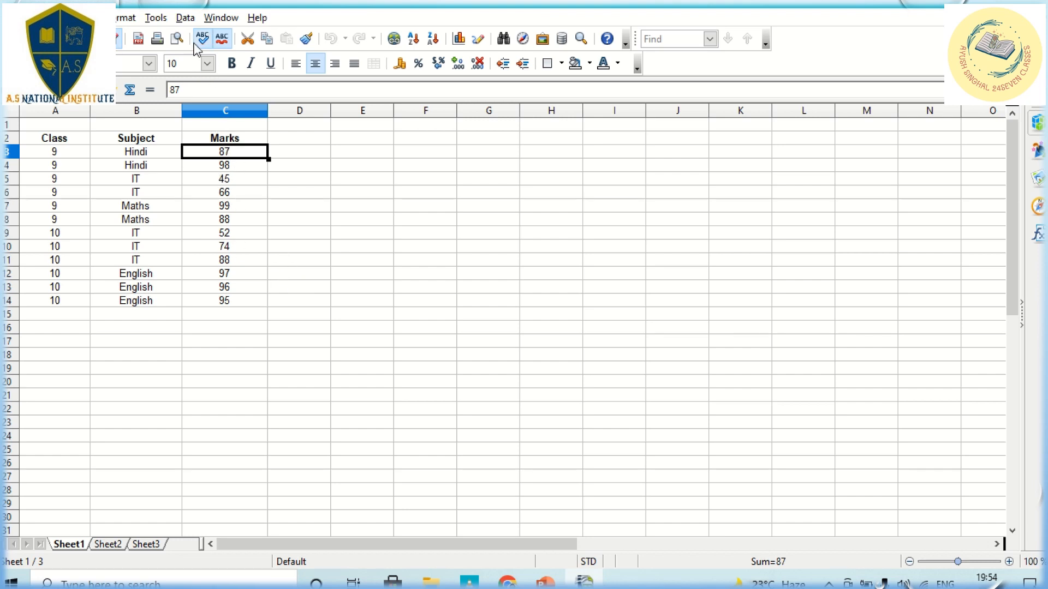
Step: Open Data > Subtotals for the marks table, with Class as the first group and Sum
left_click(188, 20)
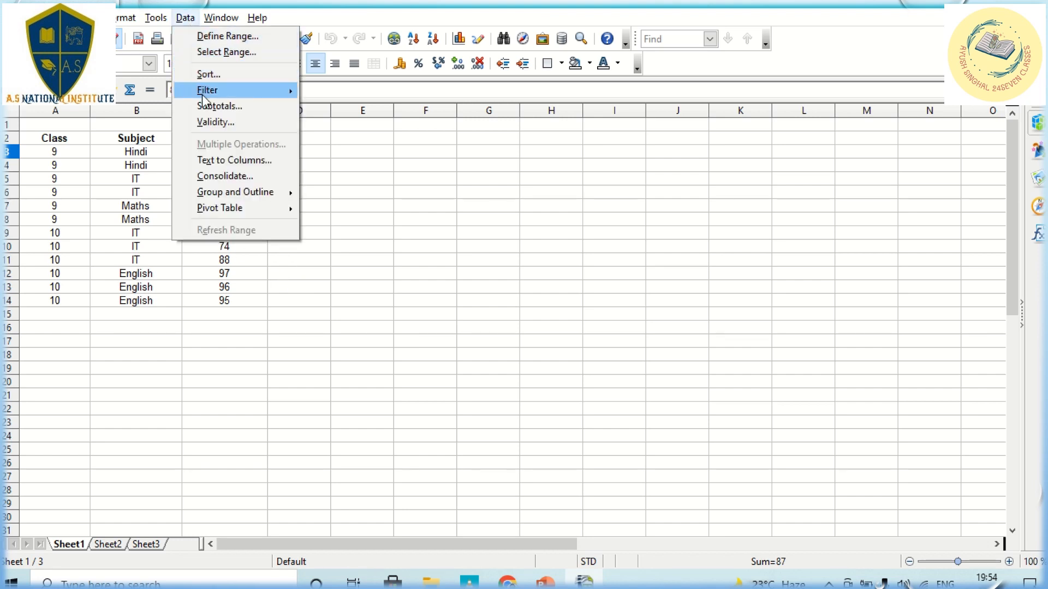
left_click(206, 112)
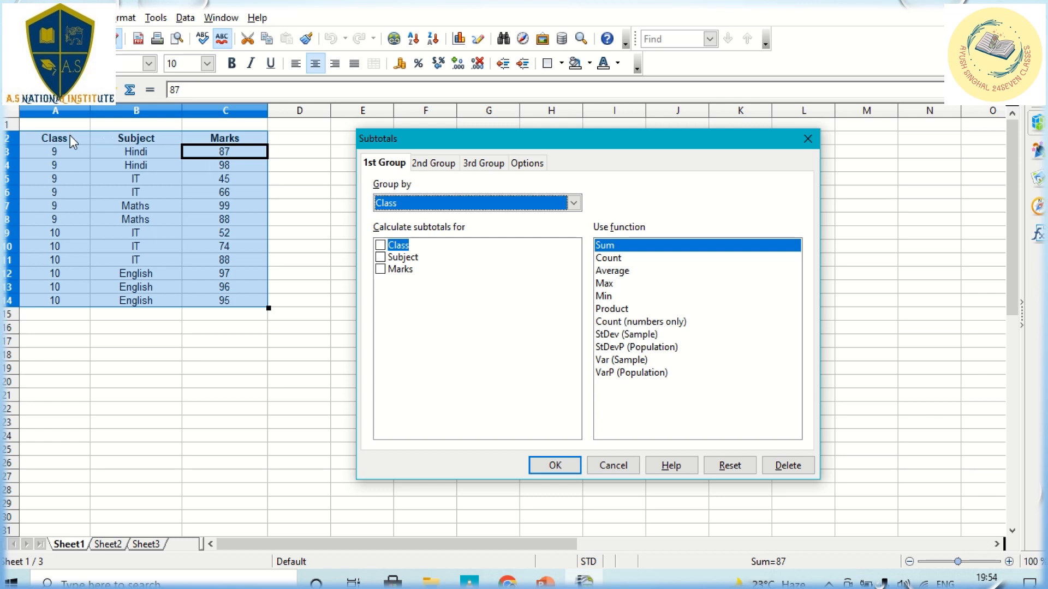
Step: Set the second subtotal group to Subject and the third group to Marks, keeping Class first
left_click(433, 163)
left_click(430, 204)
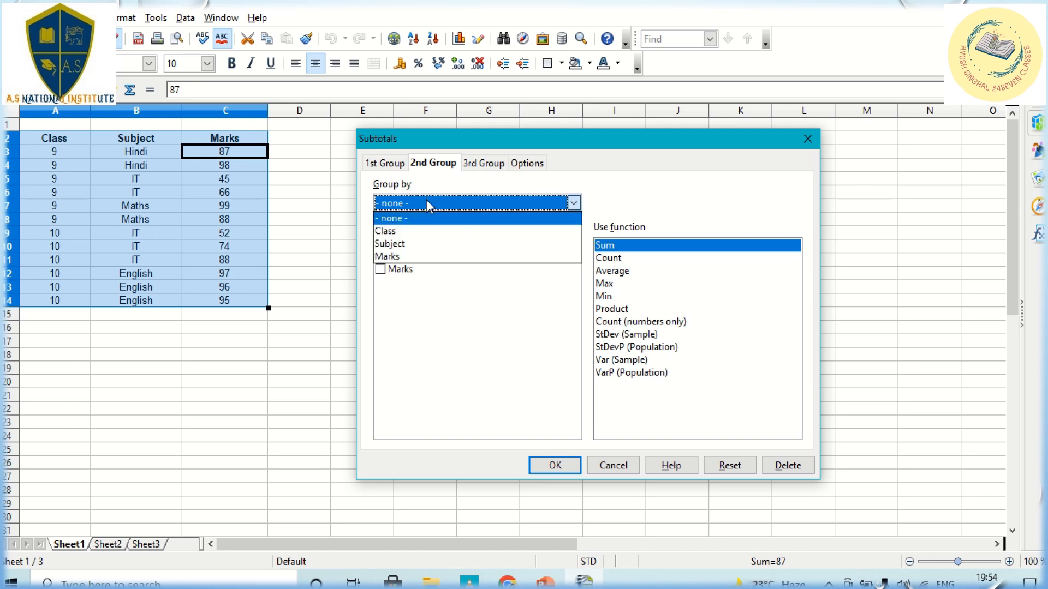
left_click(421, 244)
left_click(493, 161)
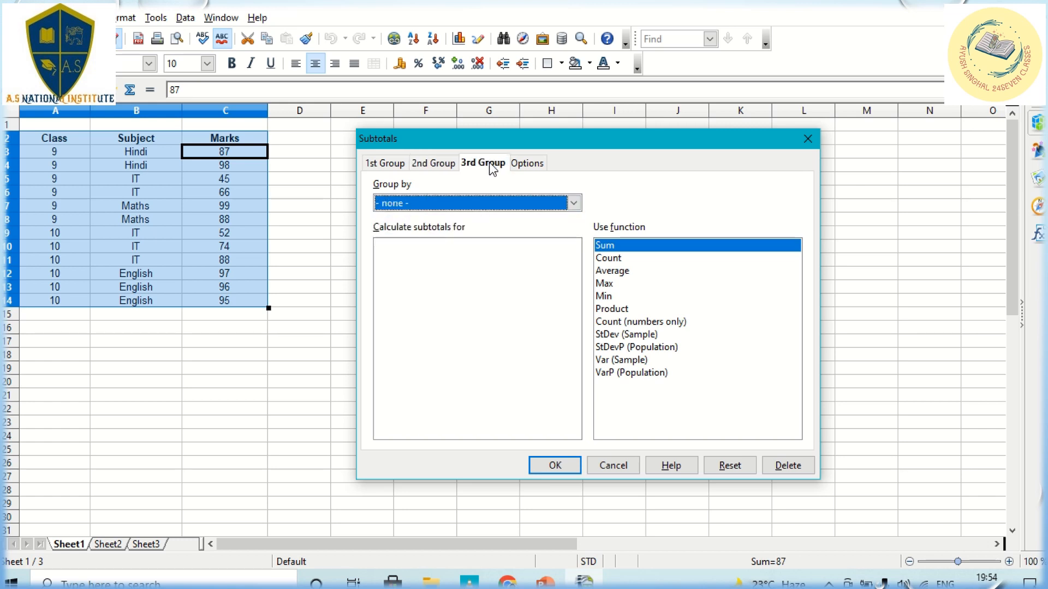
left_click(456, 203)
left_click(408, 258)
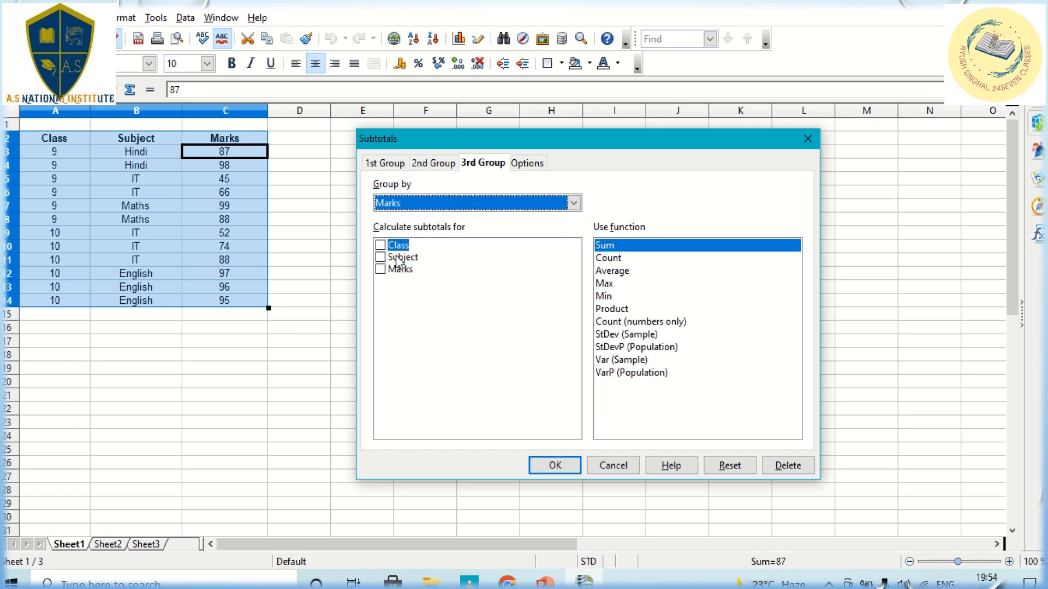
left_click(385, 163)
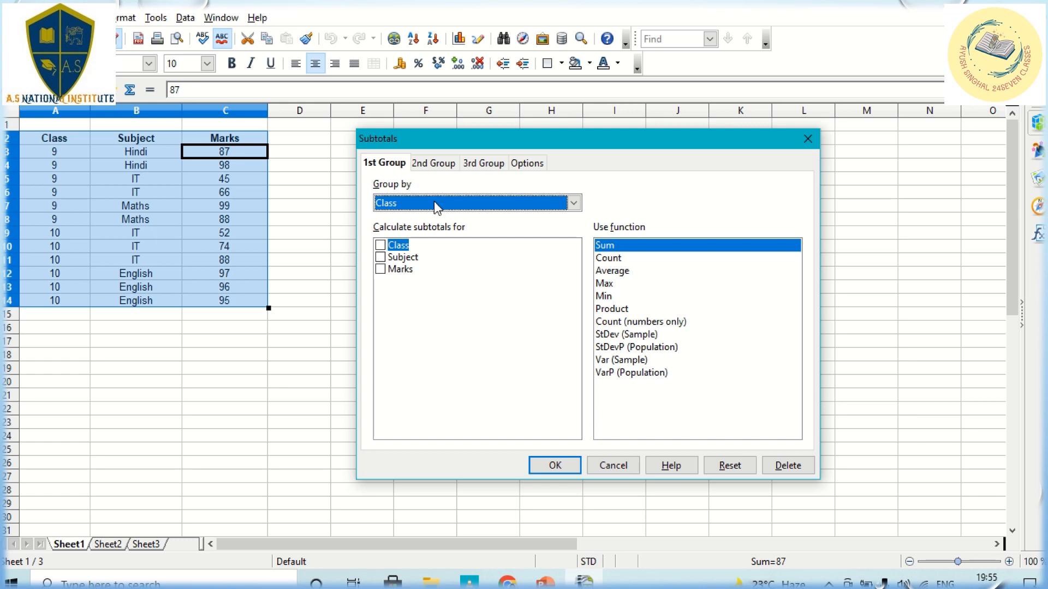
Step: Subtotal Marks with Sum, giving 9 Sum 483, 10 Sum 502 and Grand Total 985
left_click(380, 269)
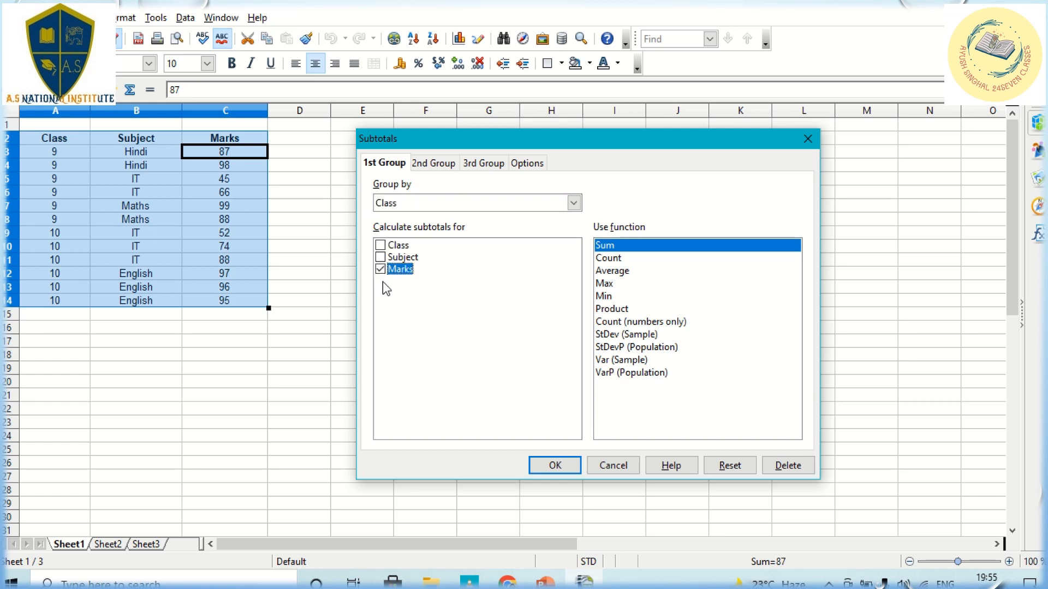
left_click(622, 259)
left_click(622, 271)
left_click(604, 284)
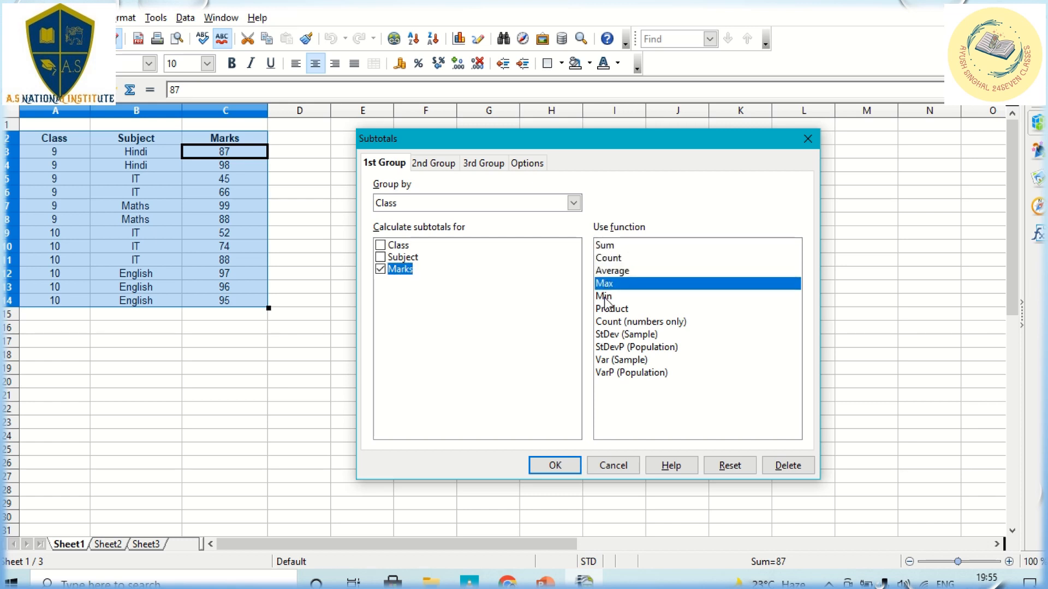
left_click(606, 296)
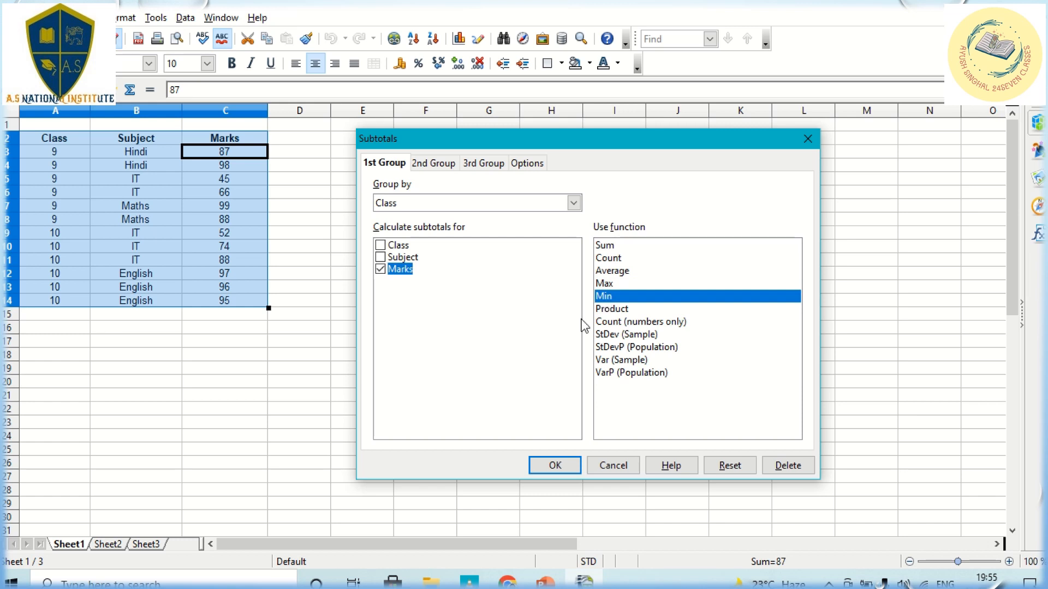
left_click(599, 249)
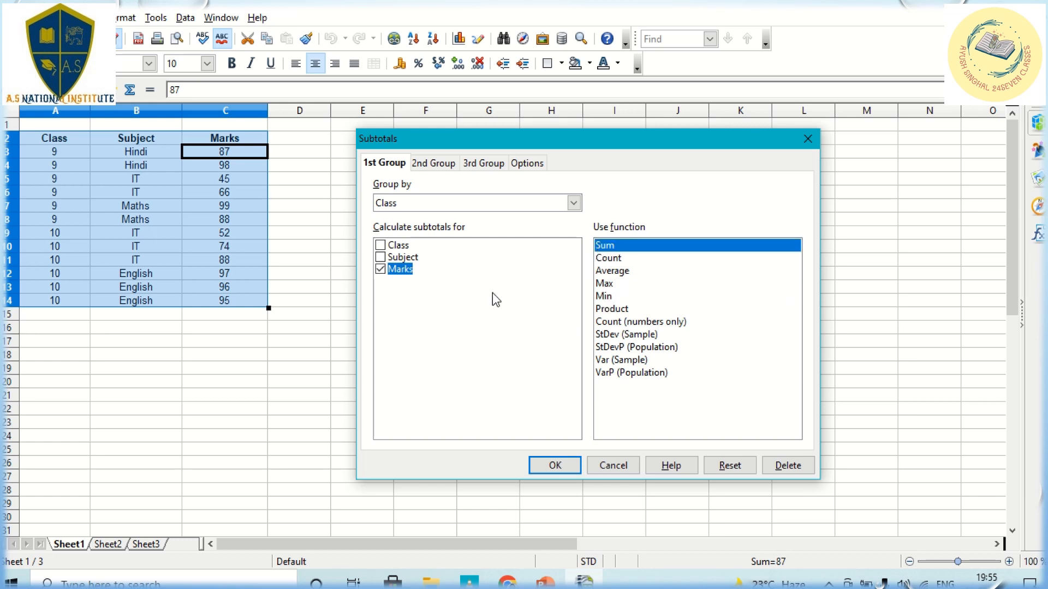
left_click(562, 469)
left_click(565, 288)
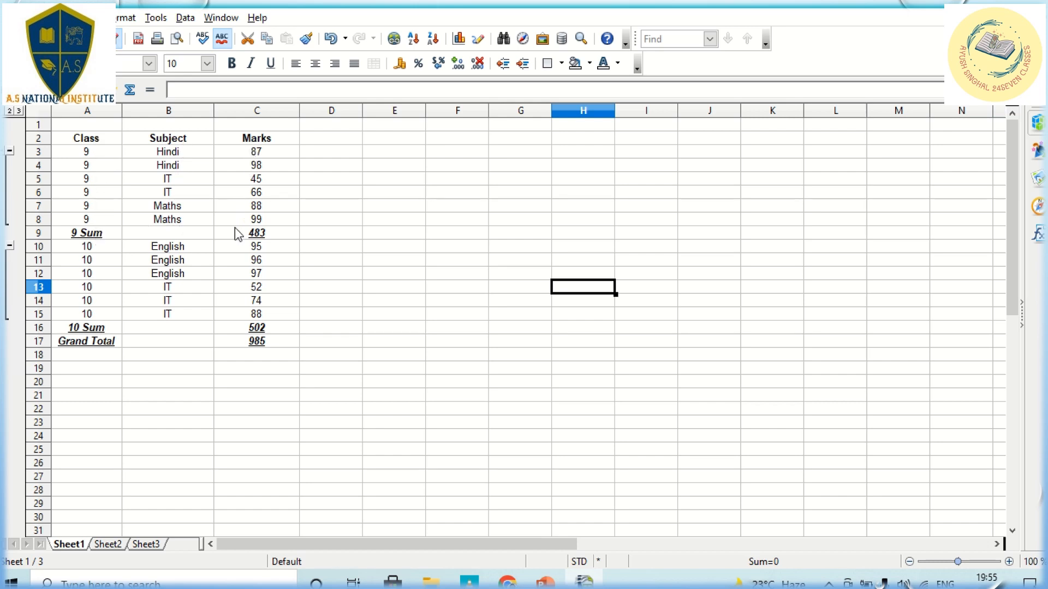
left_click(269, 239)
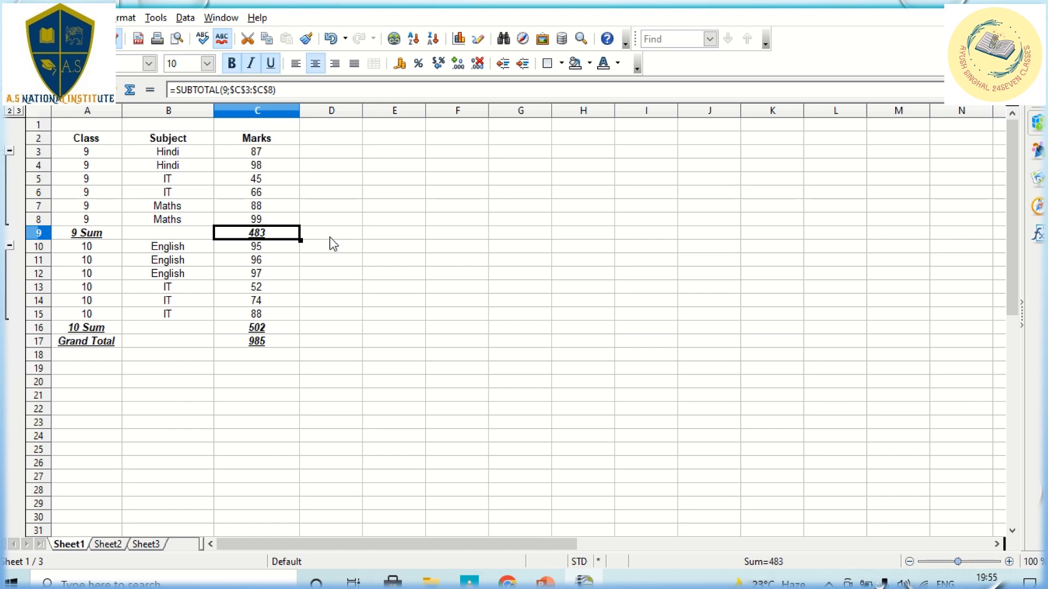
left_click(330, 238)
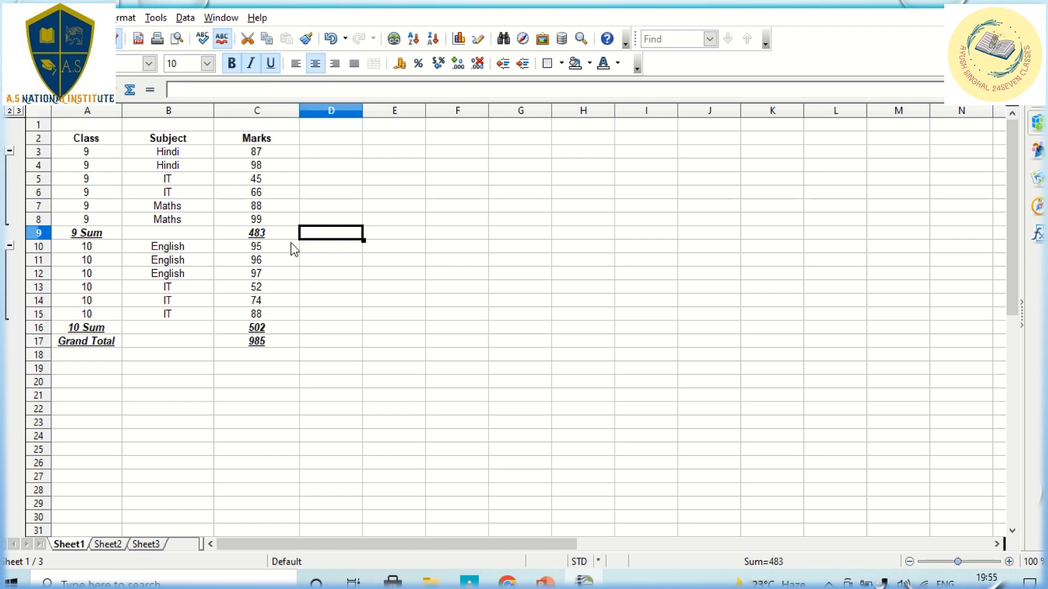
left_click(276, 329)
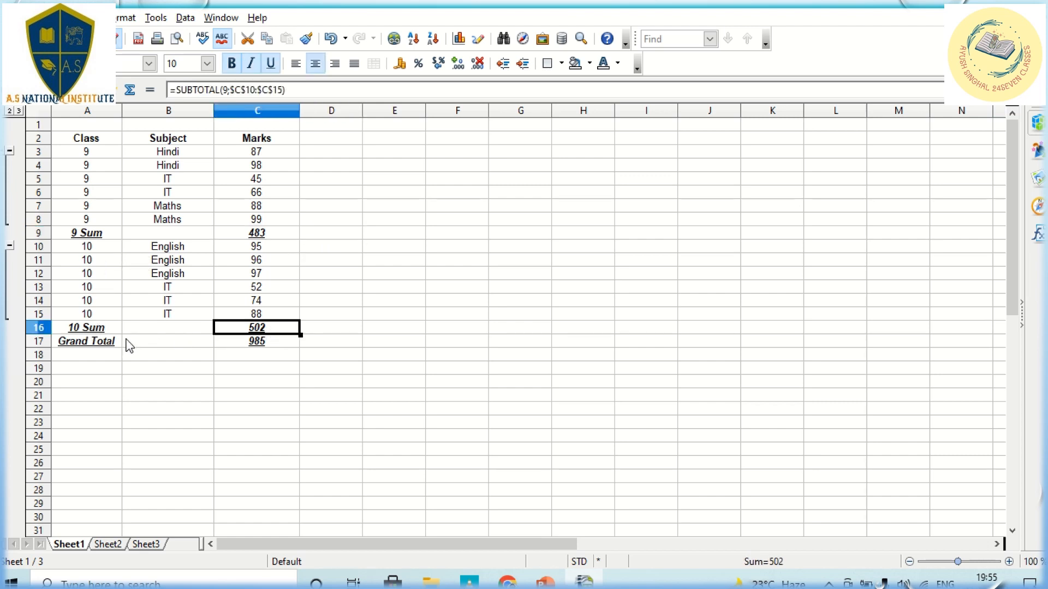
left_click(282, 343)
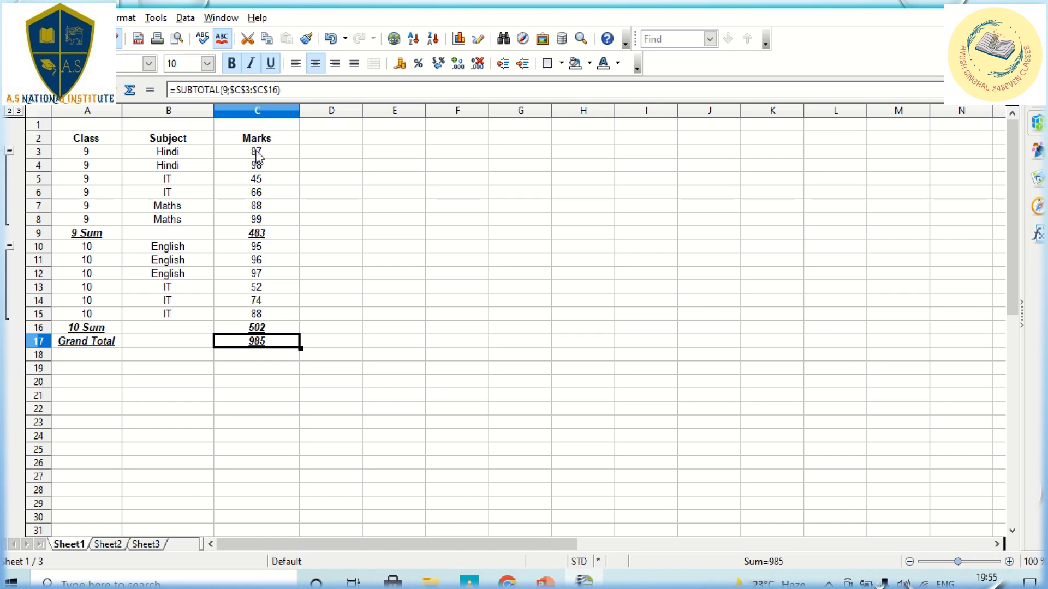
left_click(271, 238)
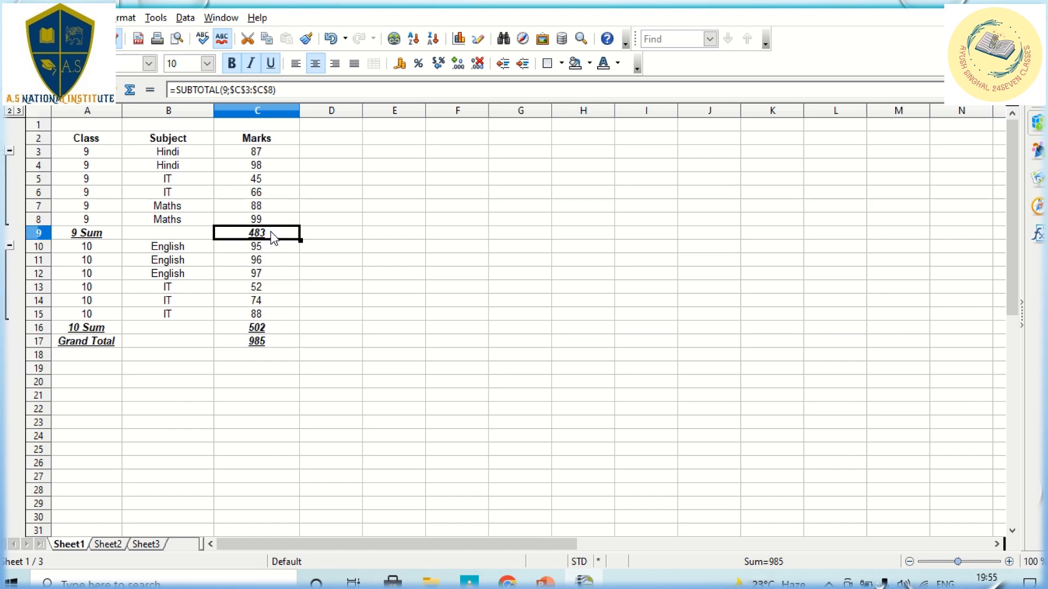
left_click(266, 331)
left_click(267, 347)
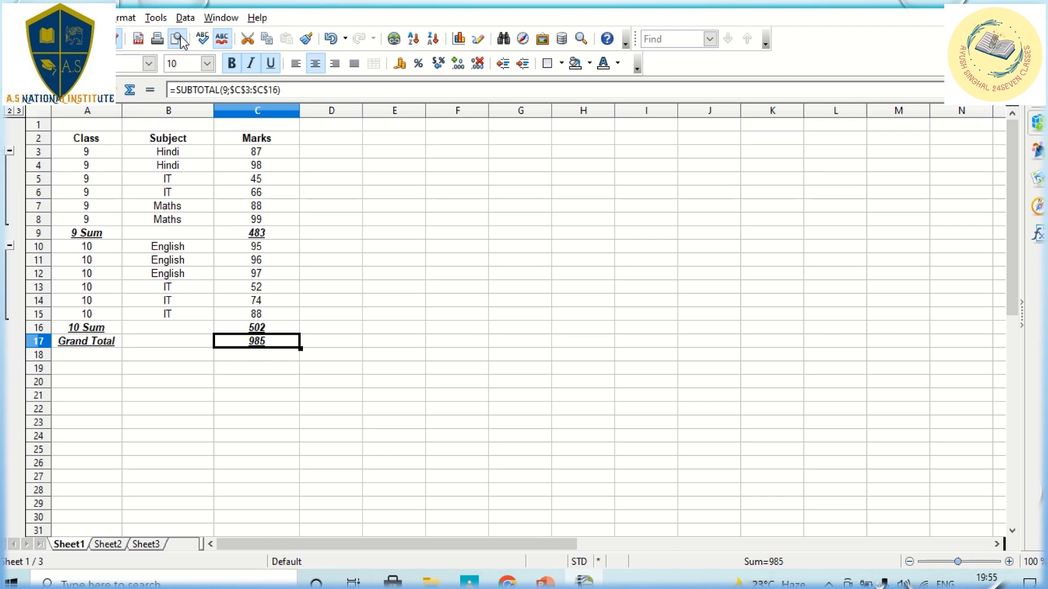
Step: Regroup the Marks sums by Subject: English 288, Hindi 185, IT 325, Maths 187, total 985
left_click(186, 18)
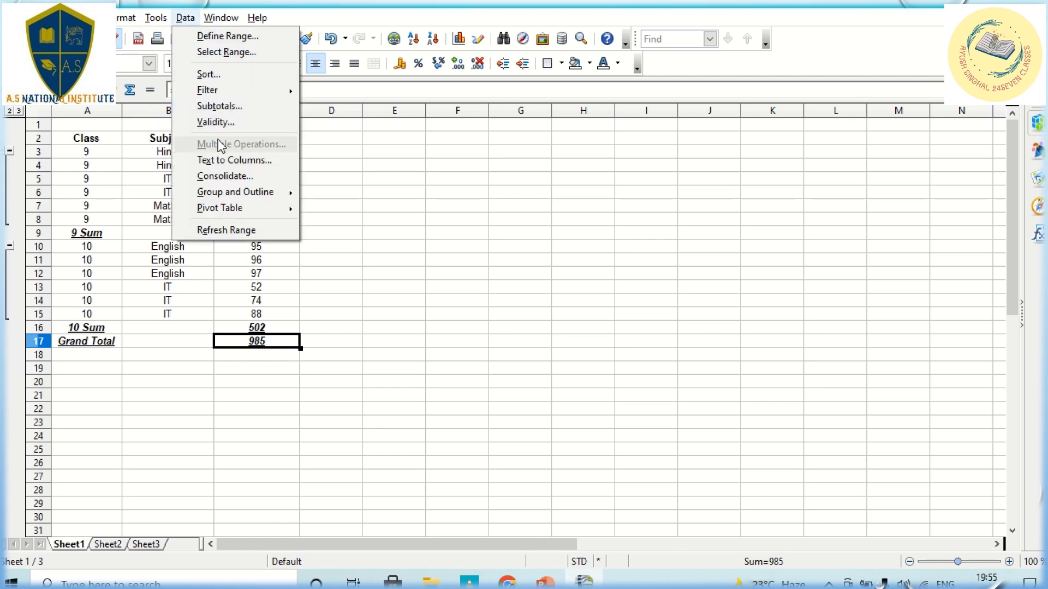
left_click(221, 106)
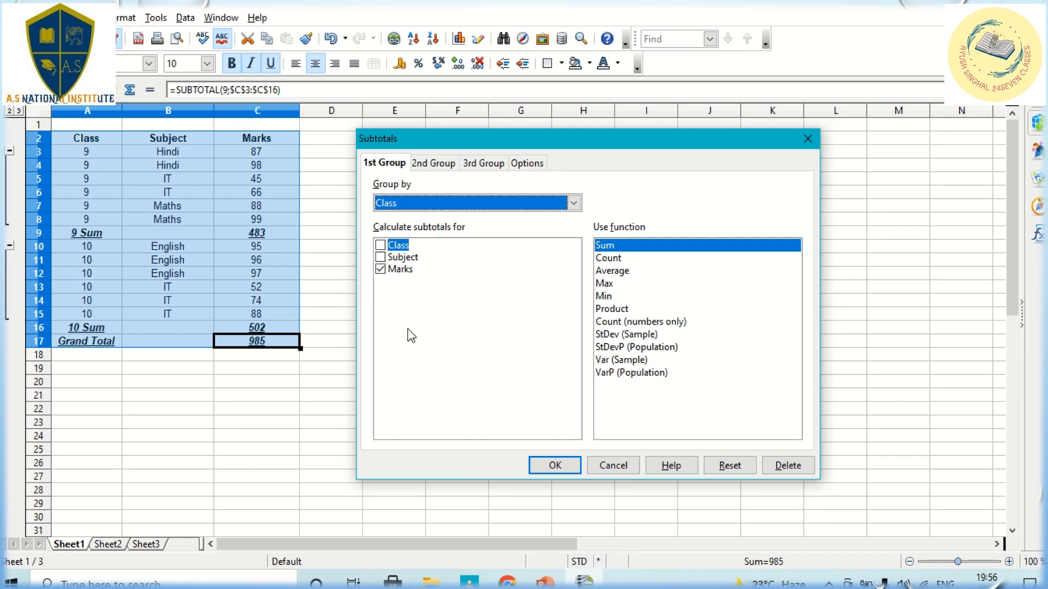
left_click(432, 206)
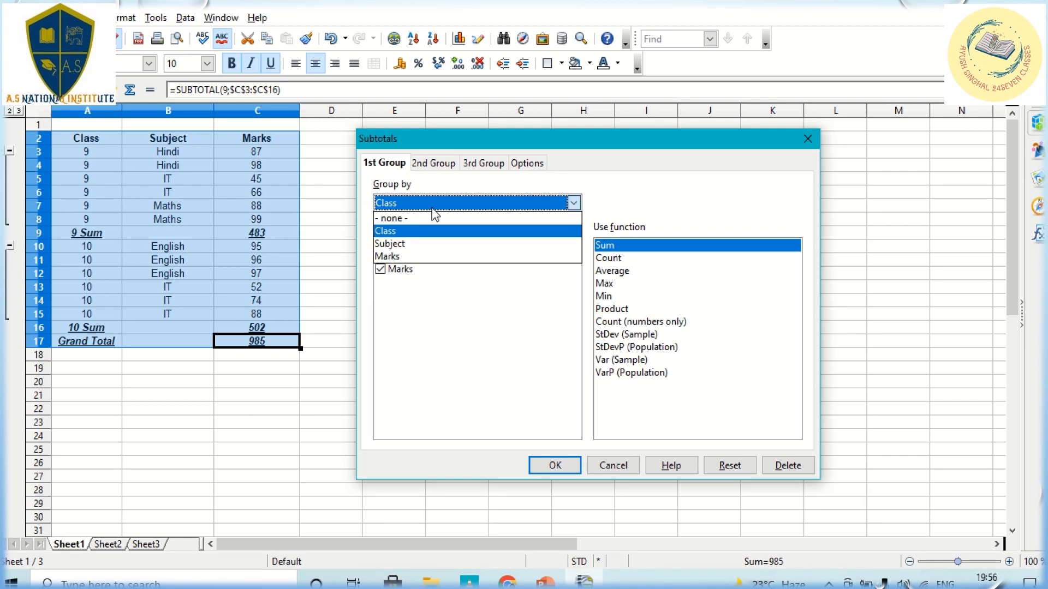
left_click(418, 243)
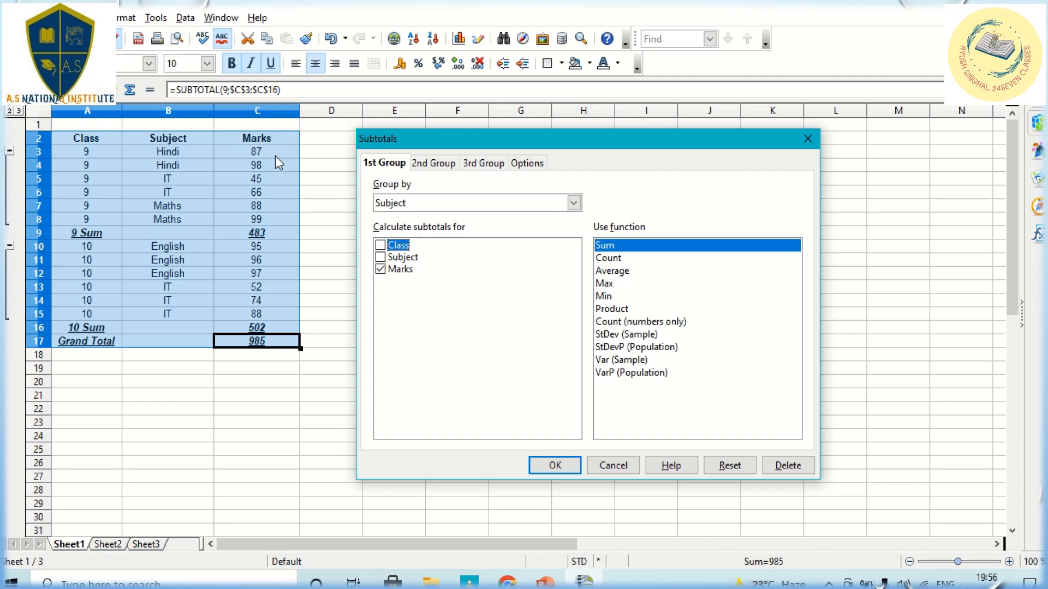
left_click(555, 468)
left_click(491, 307)
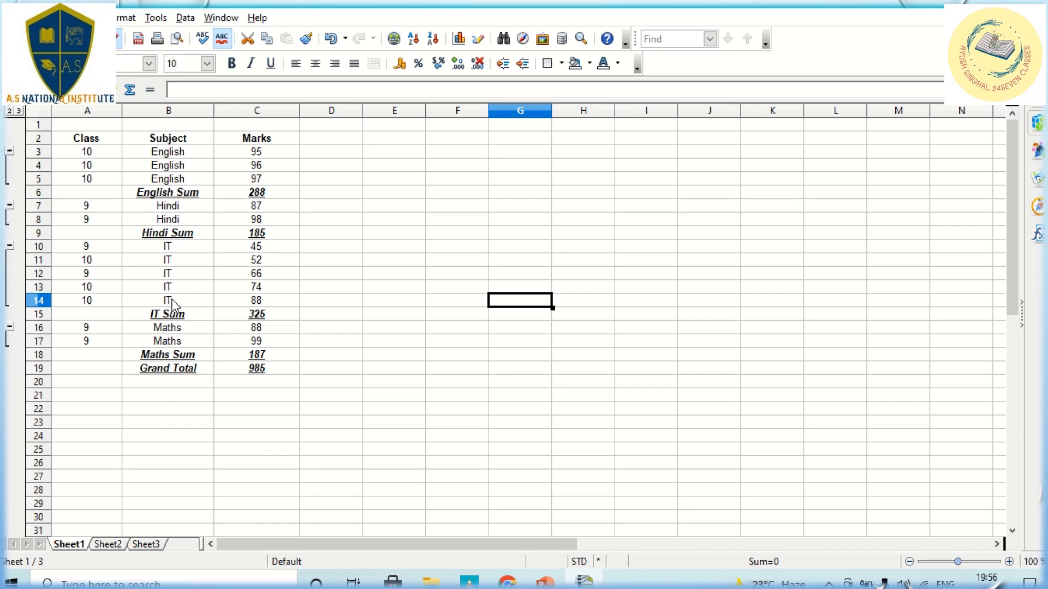
left_click(96, 259)
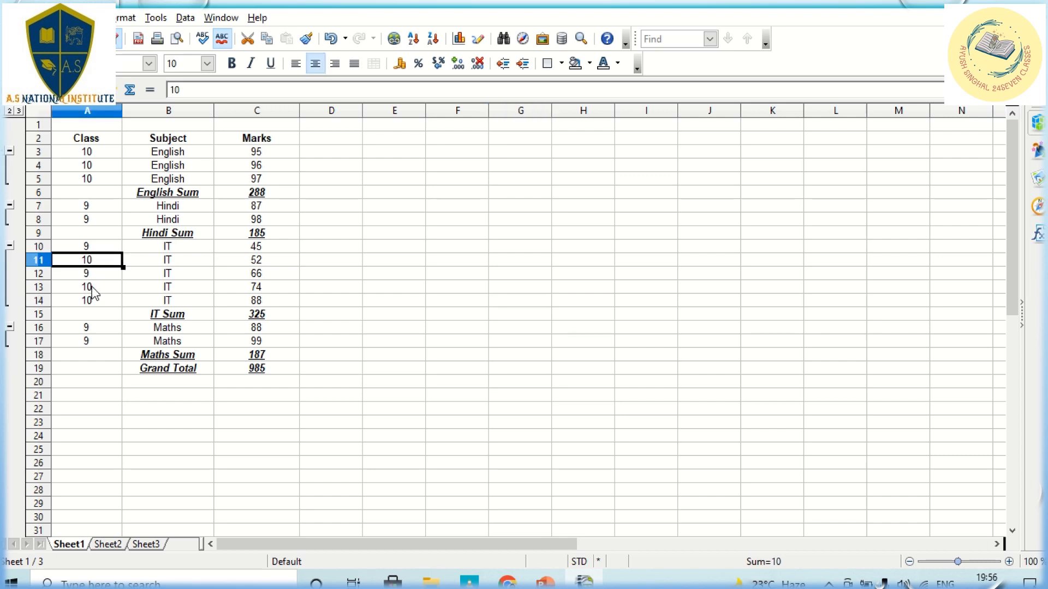
left_click(103, 288)
left_click(184, 248)
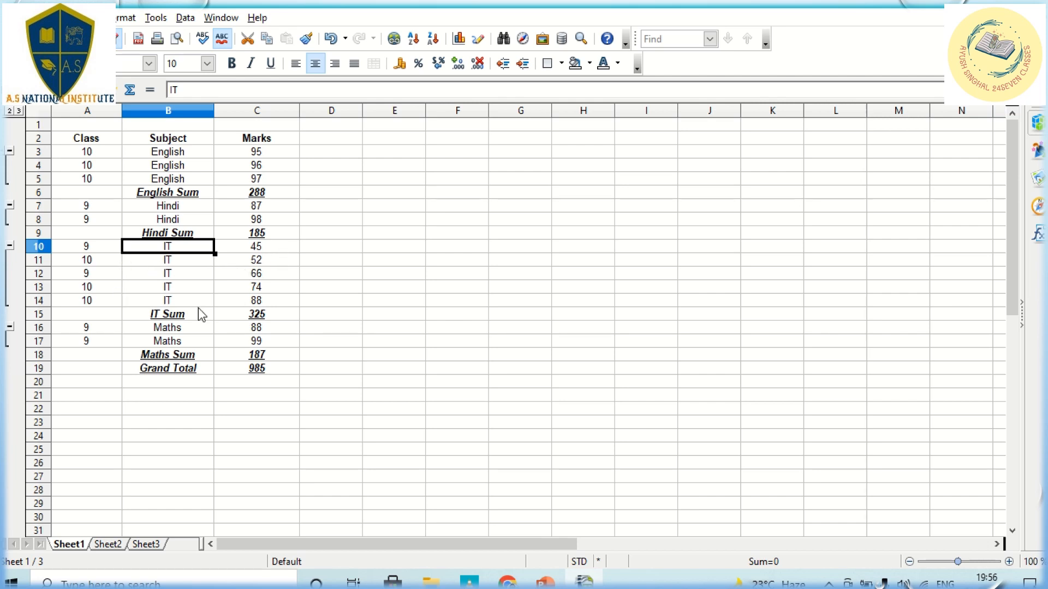
left_click(289, 315)
left_click(188, 330)
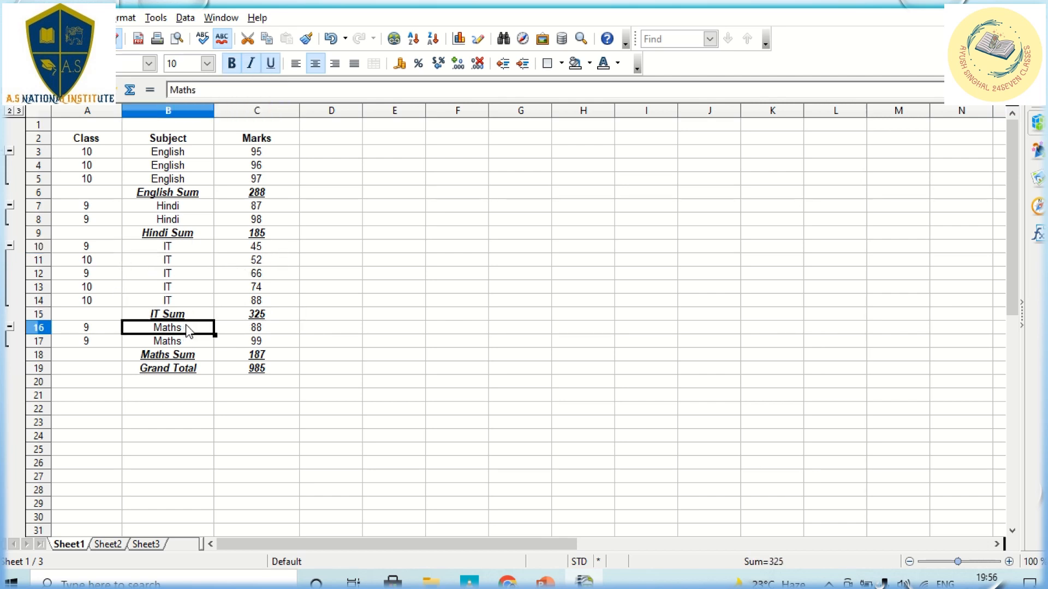
left_click(271, 355)
left_click(271, 371)
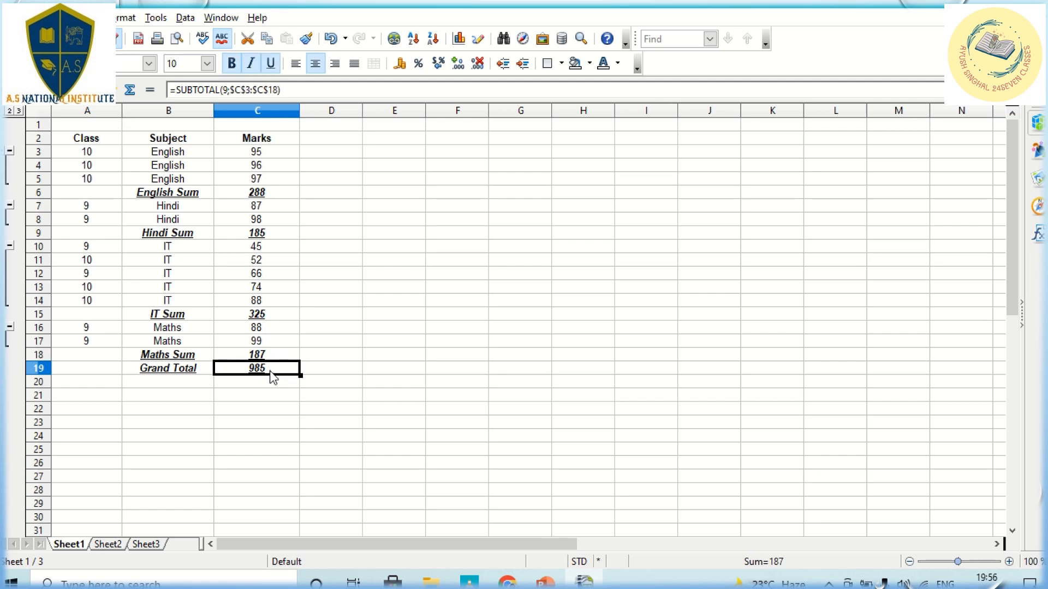
left_click(190, 19)
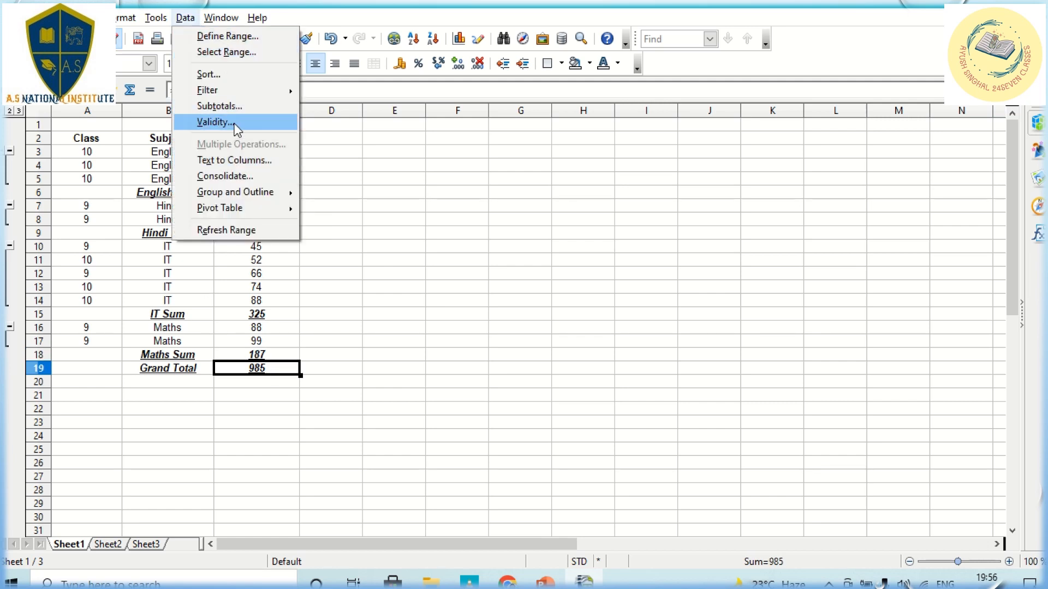
Step: Regroup subtotals by Marks (88s totalling 176, Grand Total 985), then reopen the Subtotals dialog
left_click(237, 107)
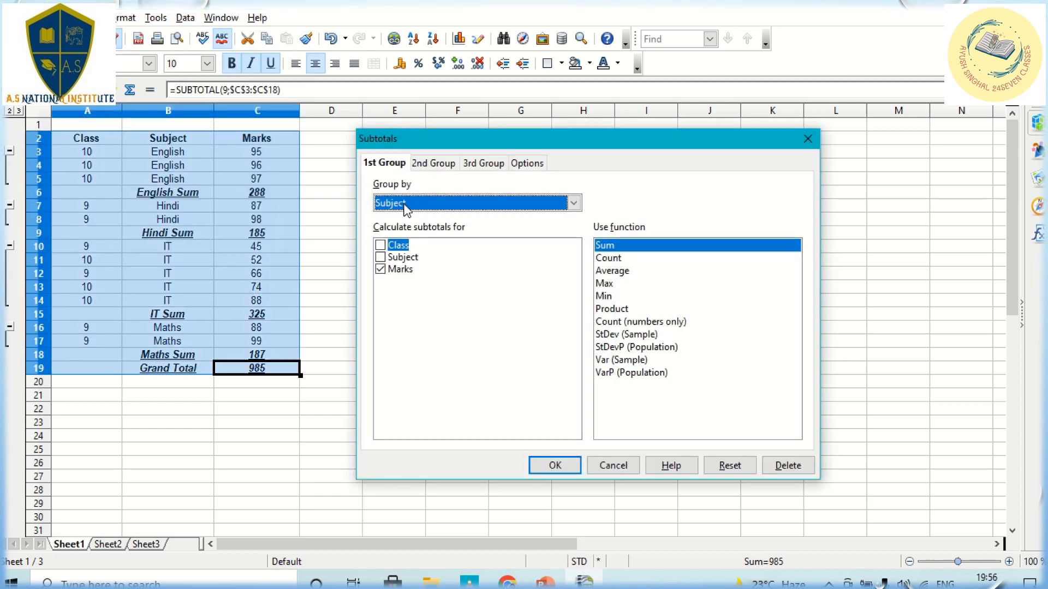
left_click(407, 211)
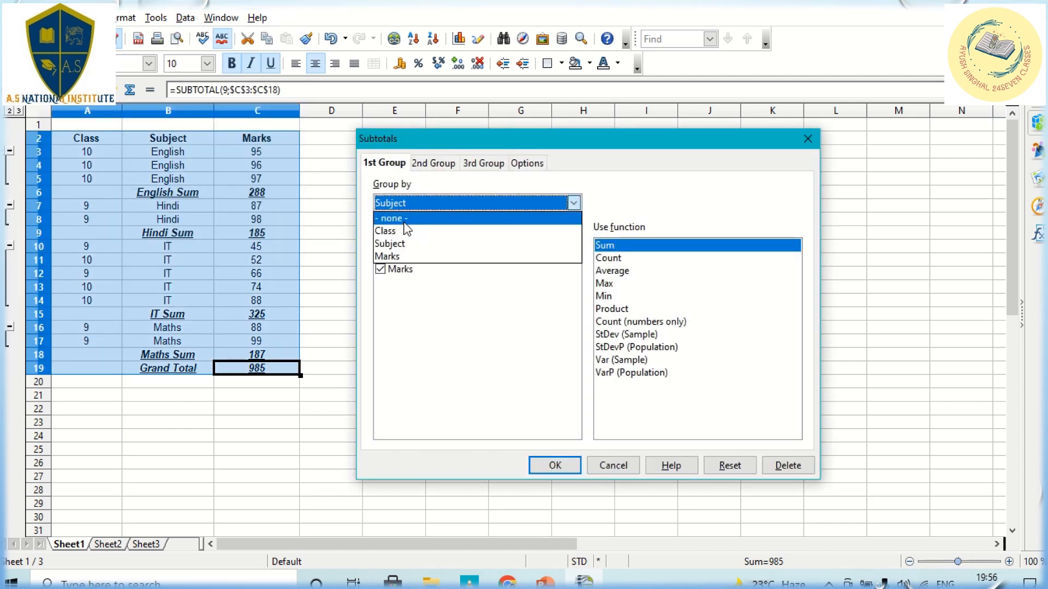
left_click(415, 257)
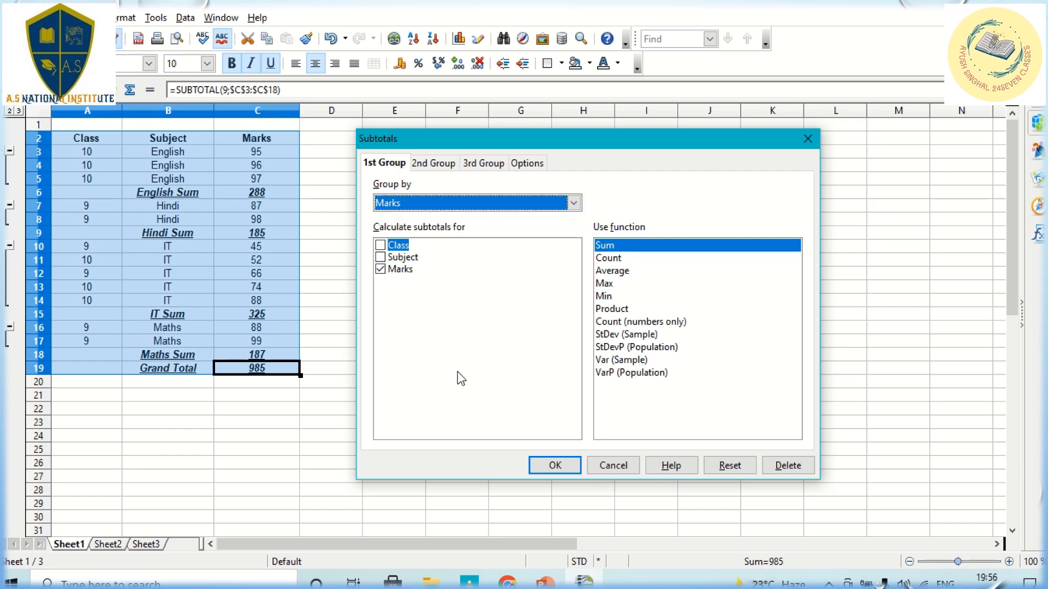
left_click(554, 466)
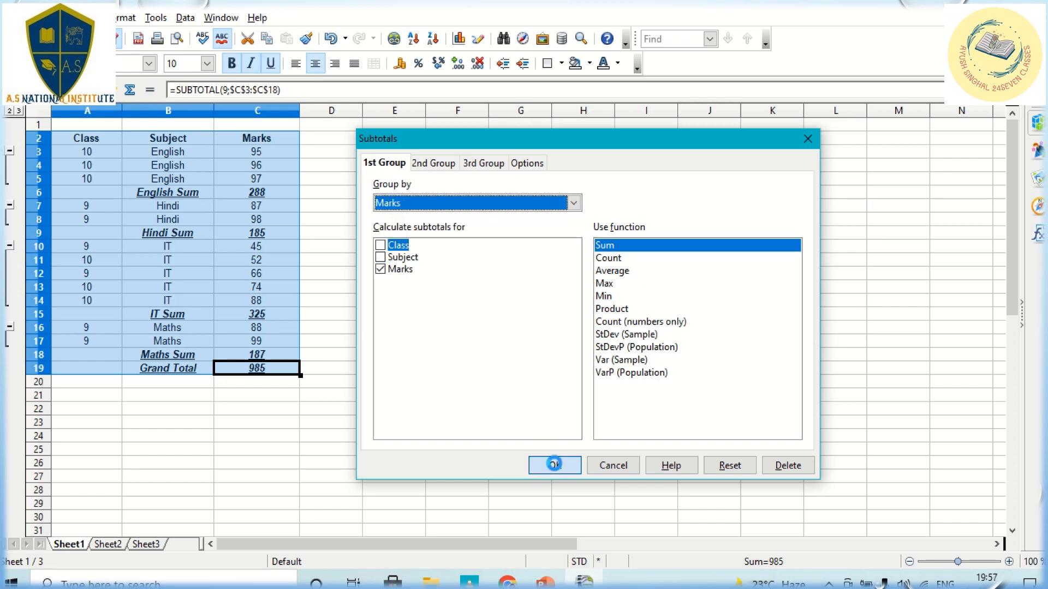
left_click(498, 341)
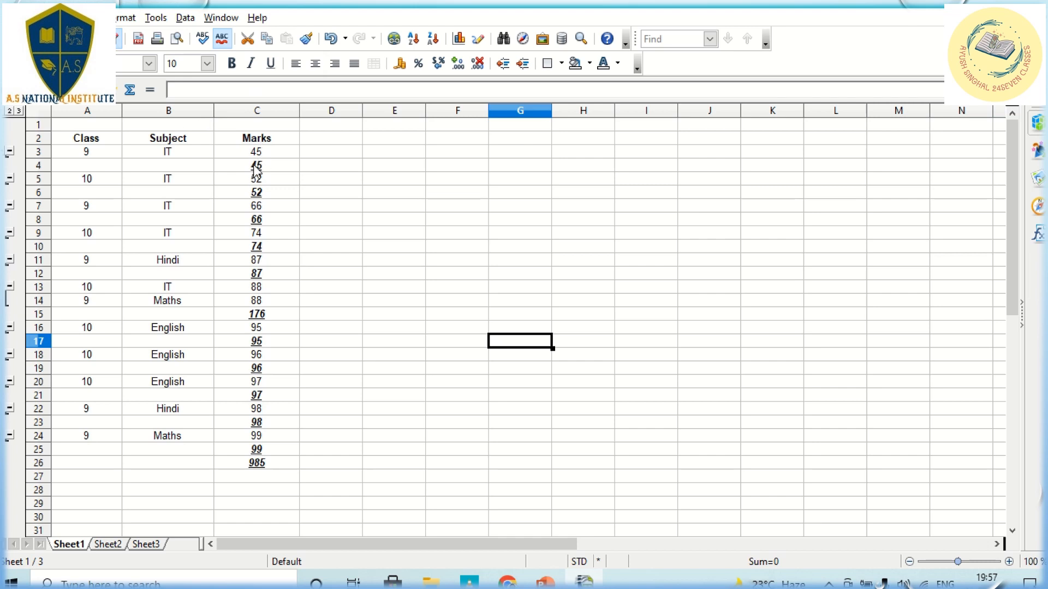
left_click(186, 18)
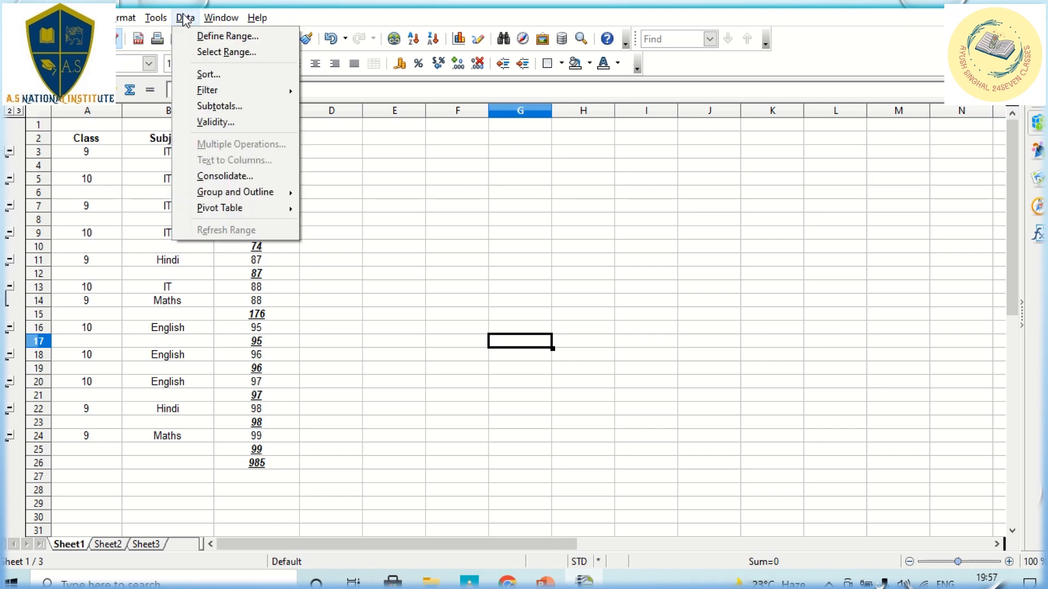
left_click(206, 106)
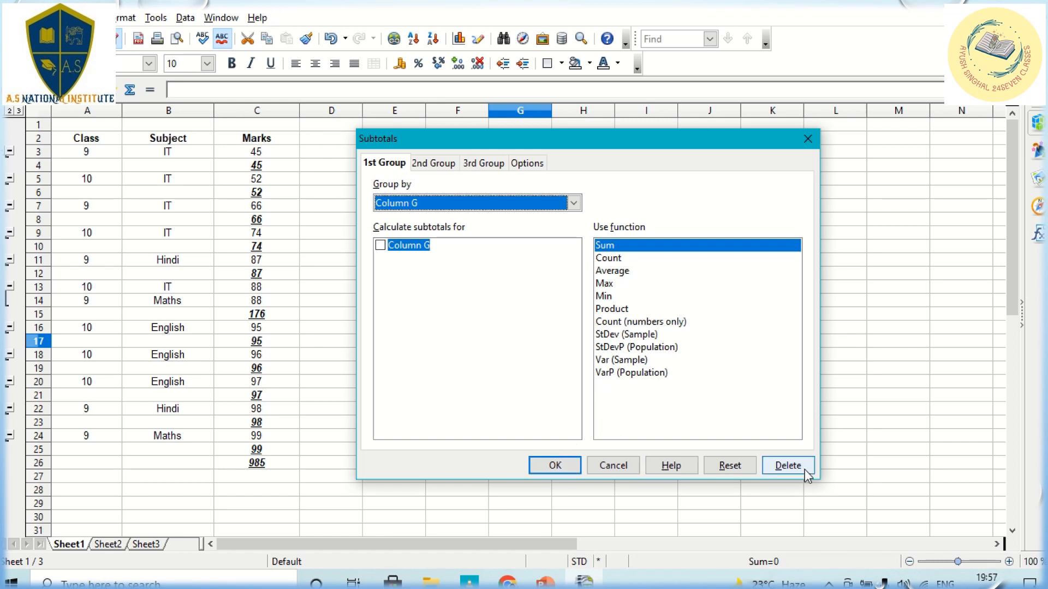
Step: Dismiss the Subtotals dialog without changes and select cell C7 inside the table
left_click(807, 139)
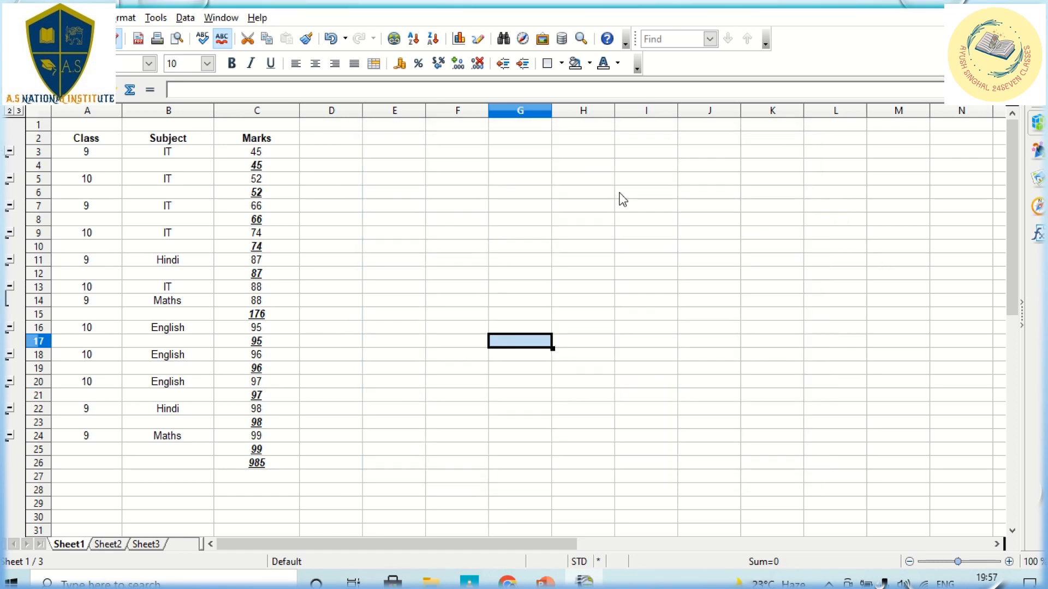
left_click(549, 312)
left_click(213, 197)
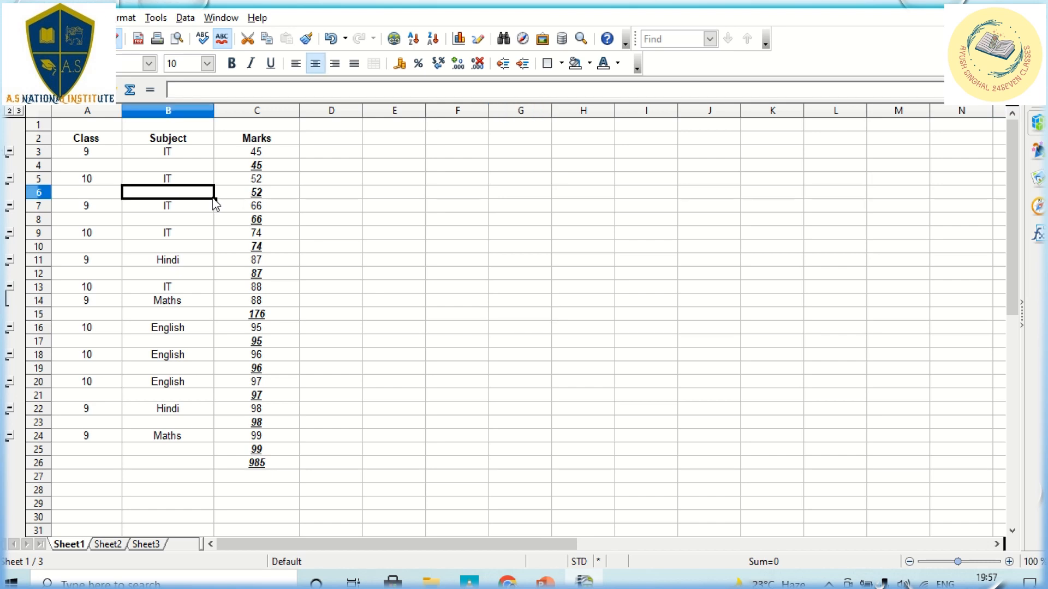
left_click(277, 207)
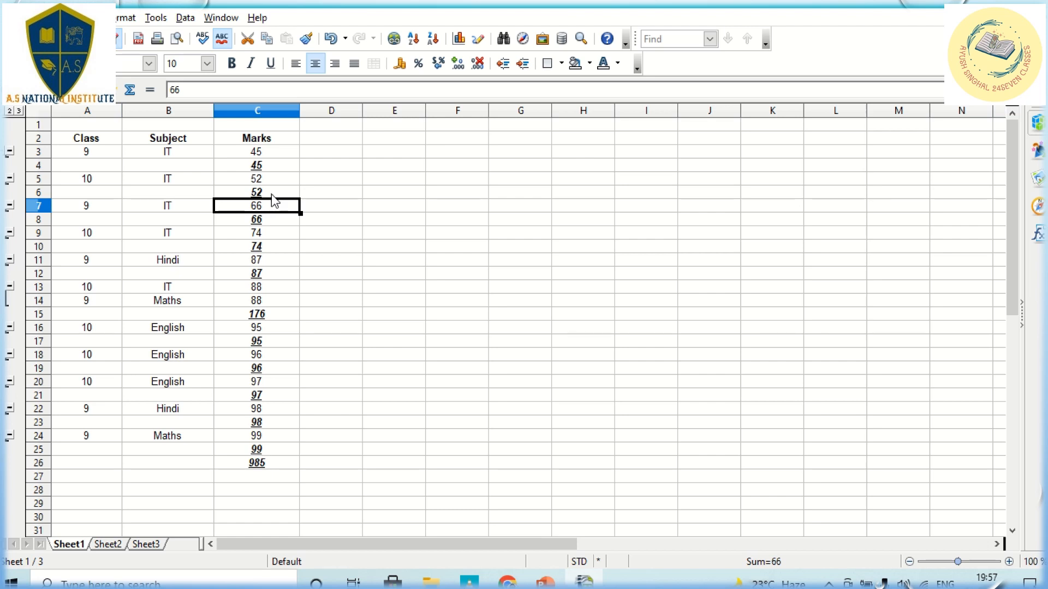
Step: Regroup subtotals by Subject again: English 288, Hindi 185, IT 325, Maths 187, total 985
left_click(186, 18)
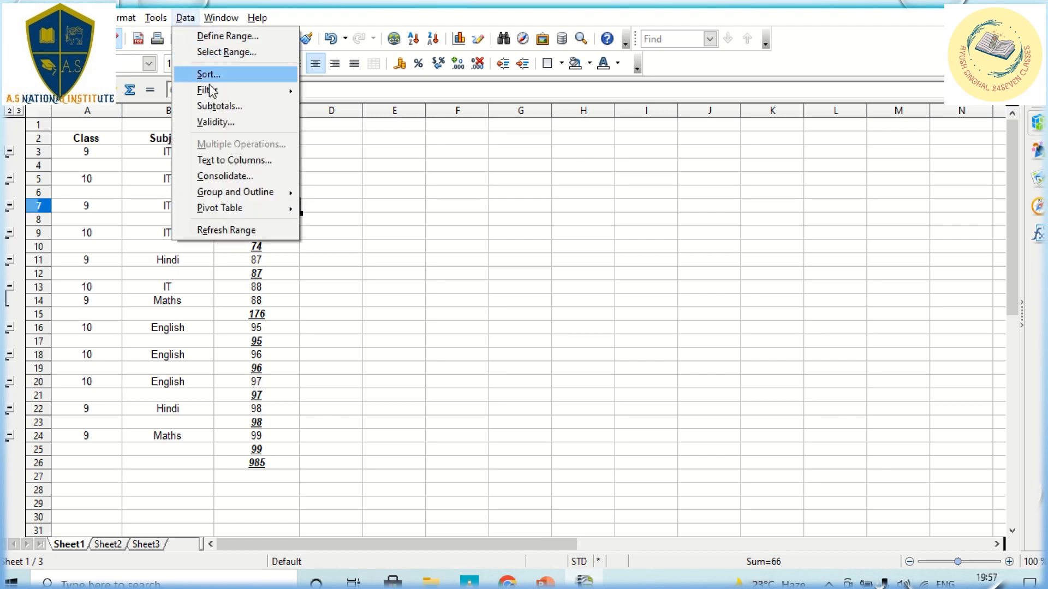
left_click(217, 107)
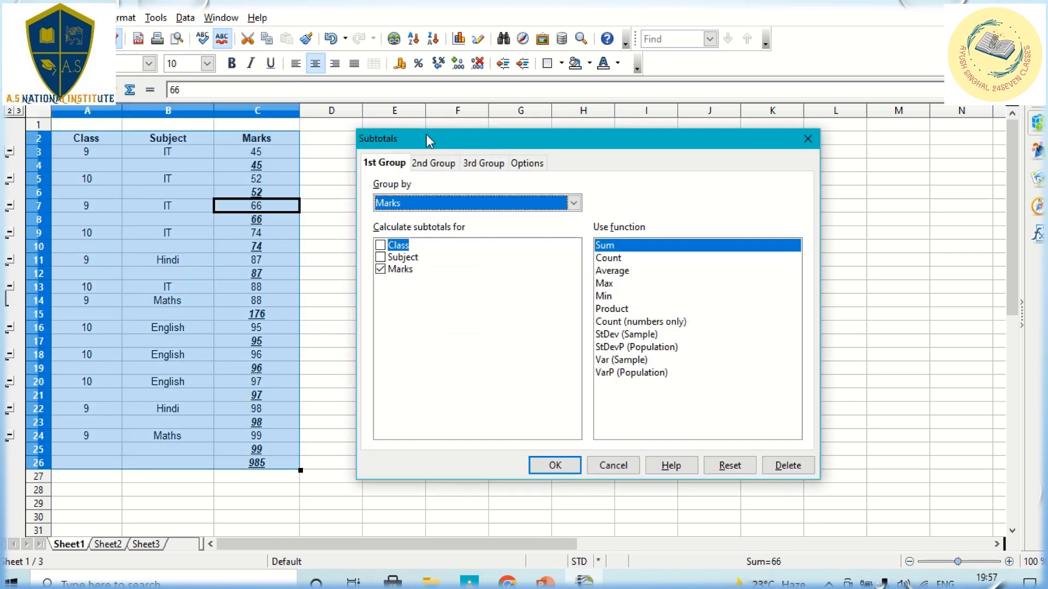
left_click(416, 207)
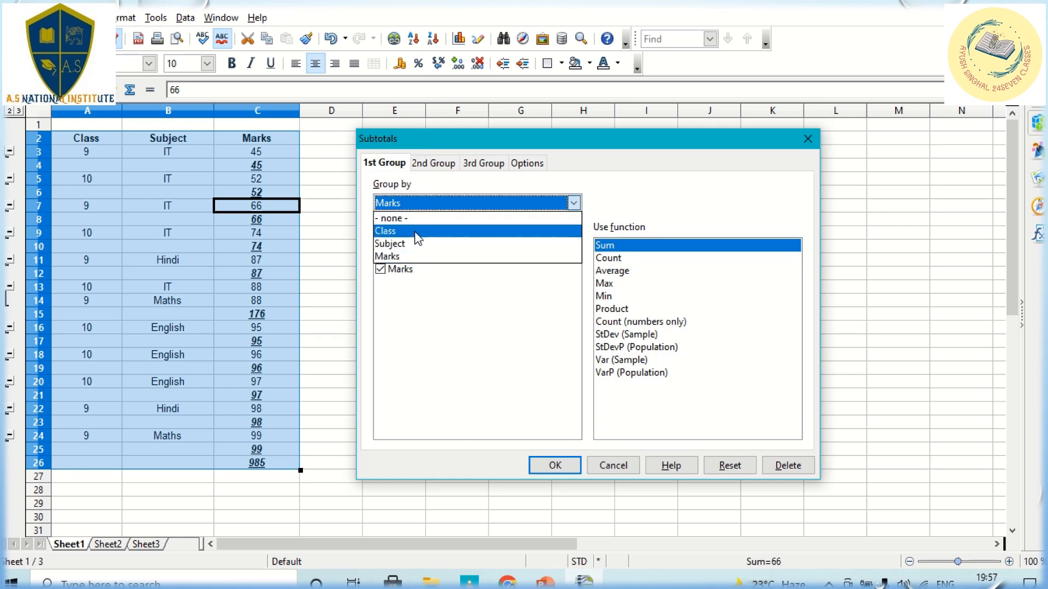
left_click(418, 231)
left_click(418, 203)
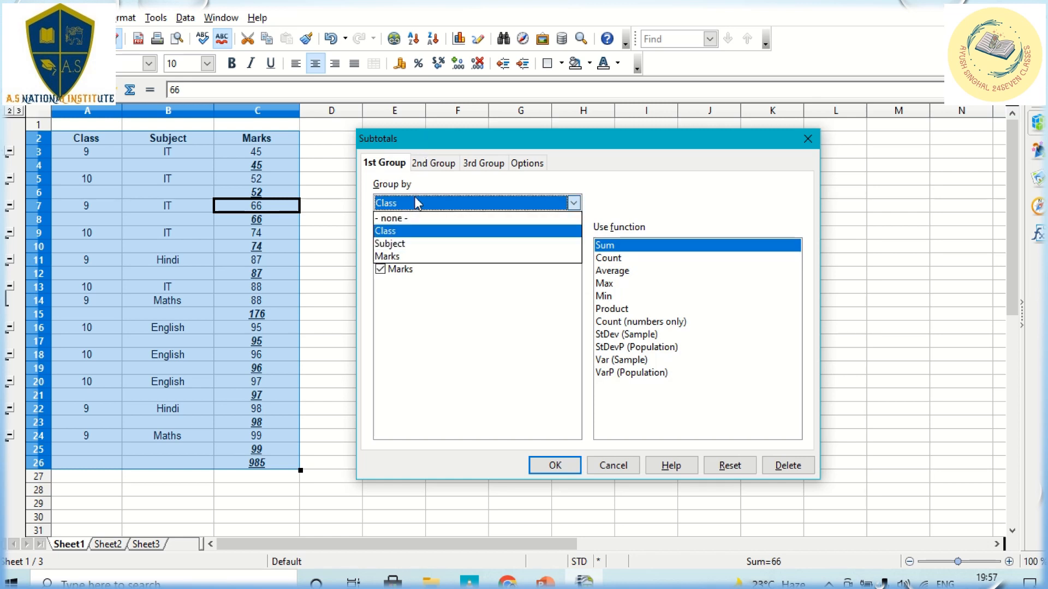
left_click(412, 244)
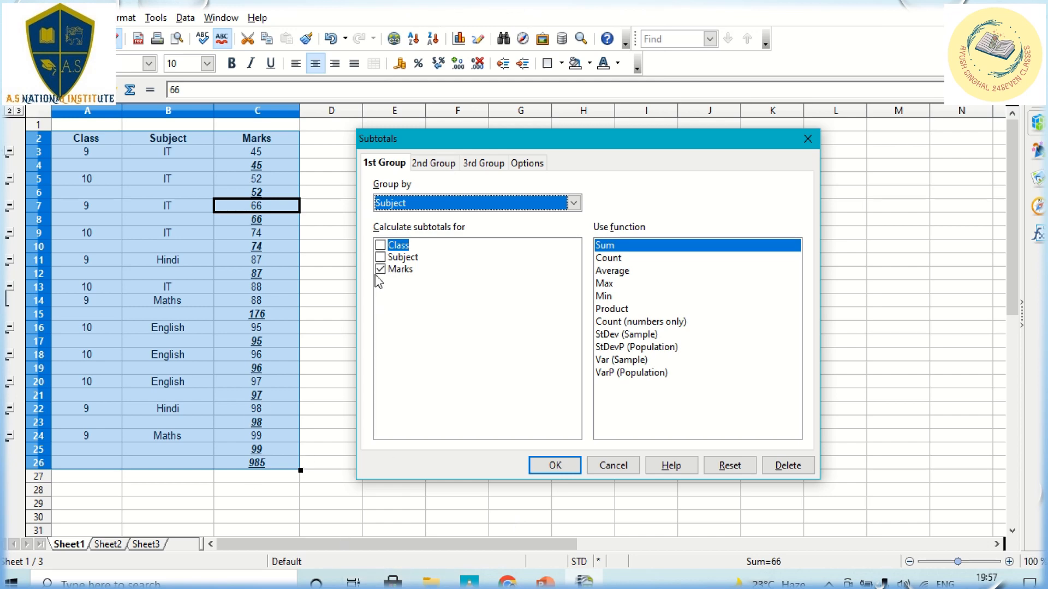
left_click(555, 467)
left_click(521, 368)
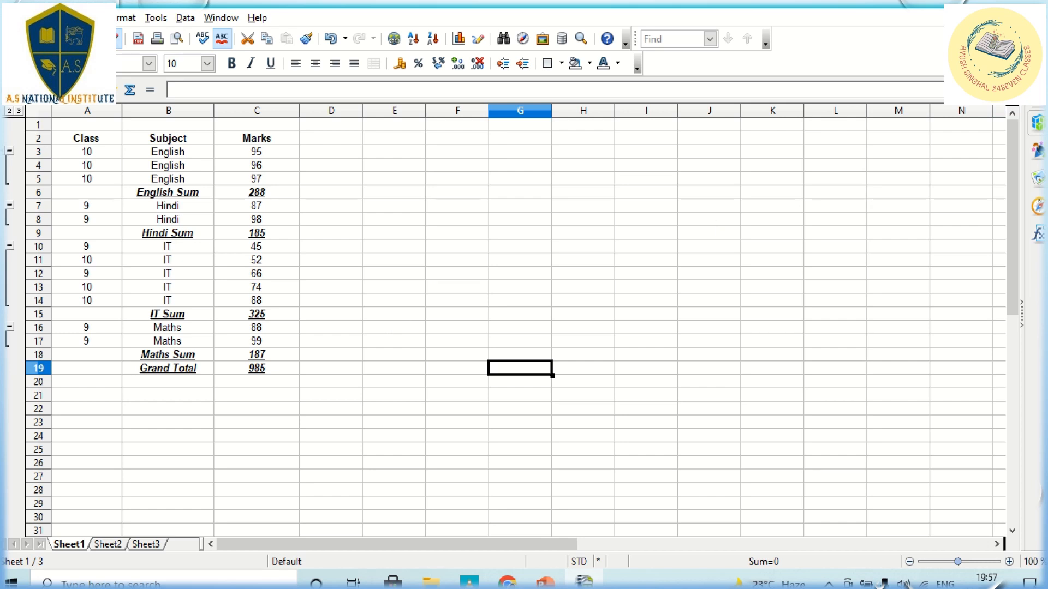
Step: Close Calc saving Creating Subtotals.ods, and bring the PowerPoint presentation back at slide 3
left_click(1032, 6)
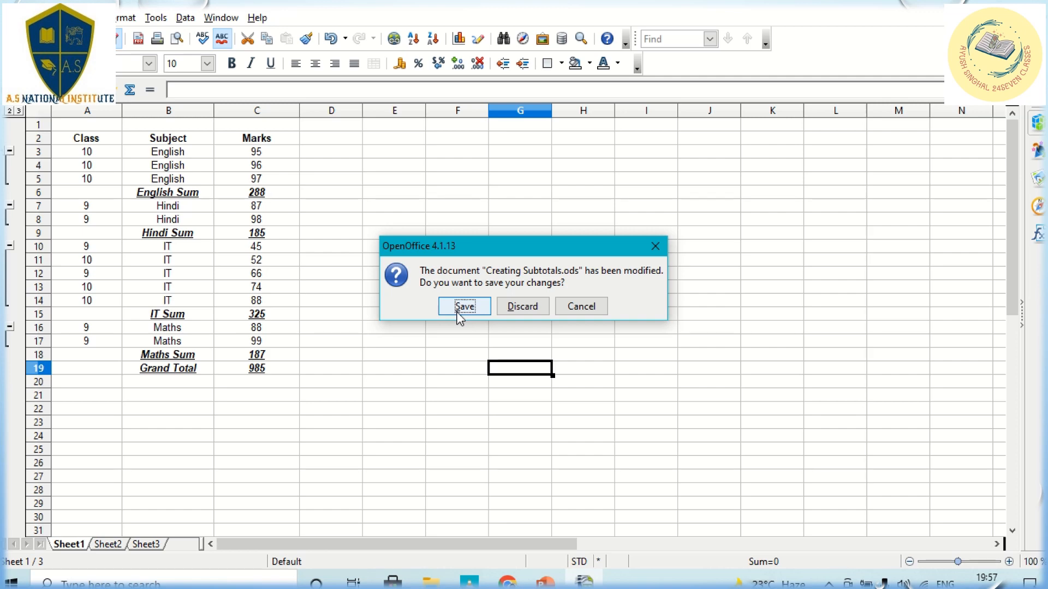
left_click(476, 307)
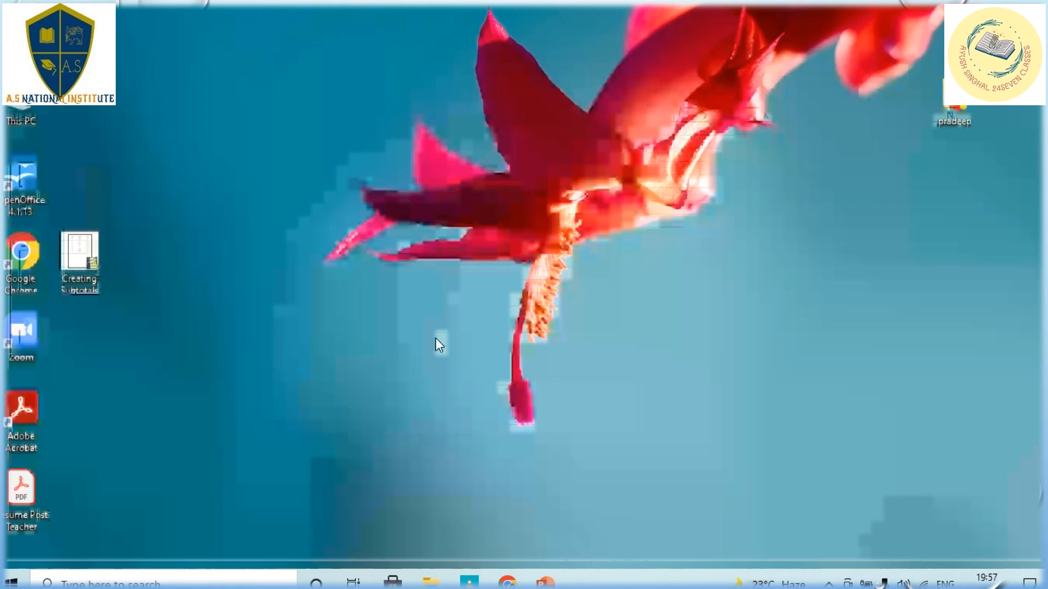
left_click(544, 582)
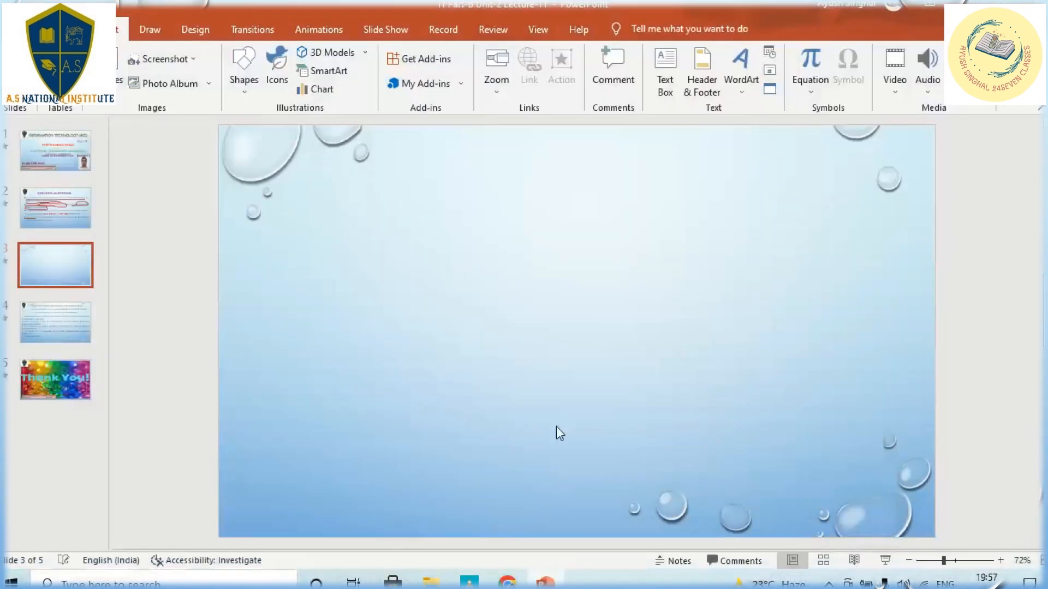